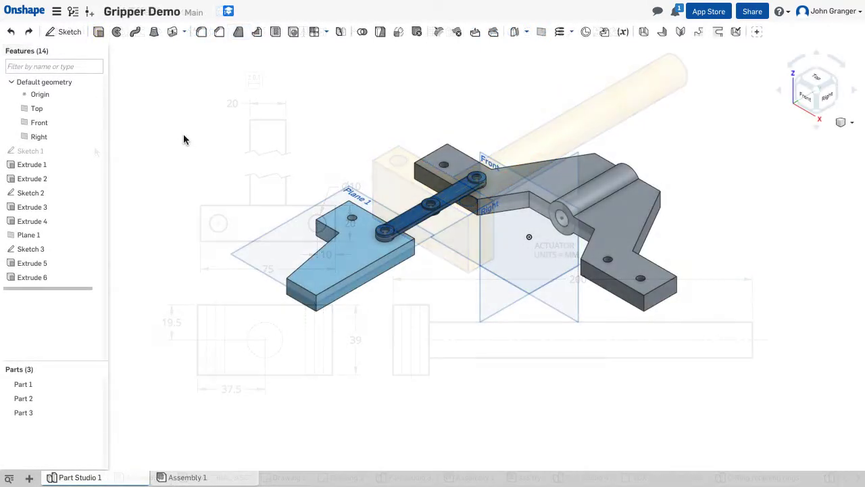
Start Sketch 4 on the Front plane, view it normal, zoom in, and pick Rectangle.
left_click(61, 32)
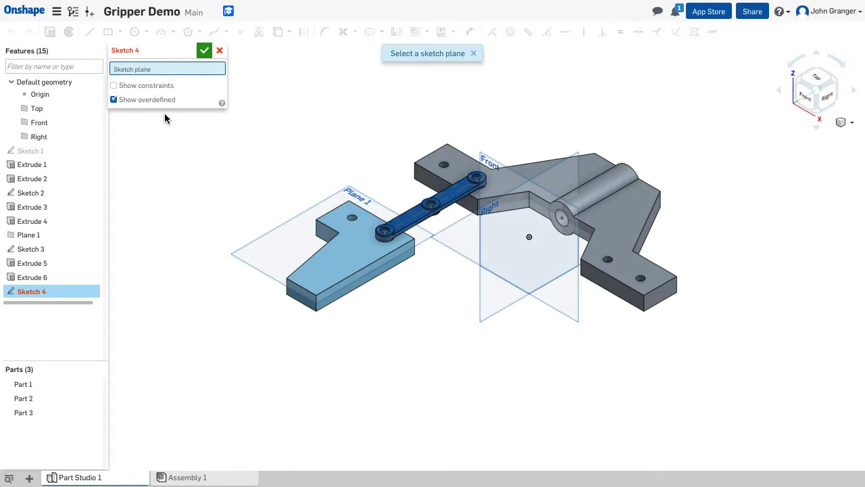
left_click(496, 165)
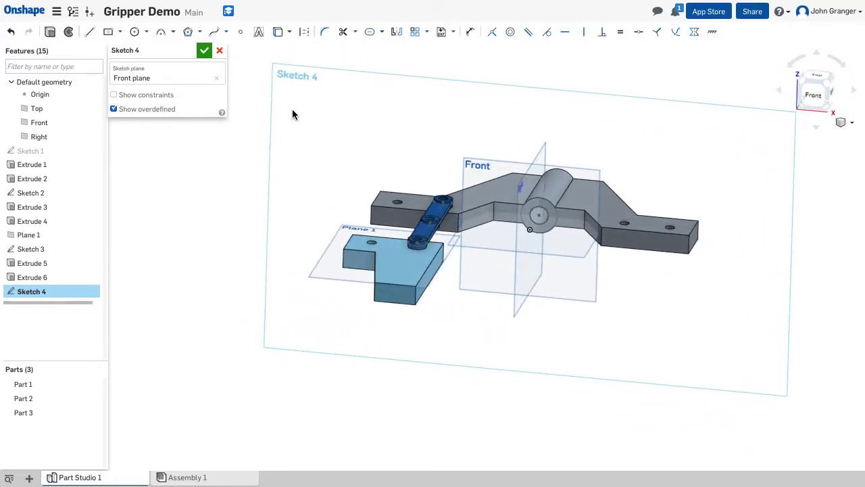
right_click(170, 224)
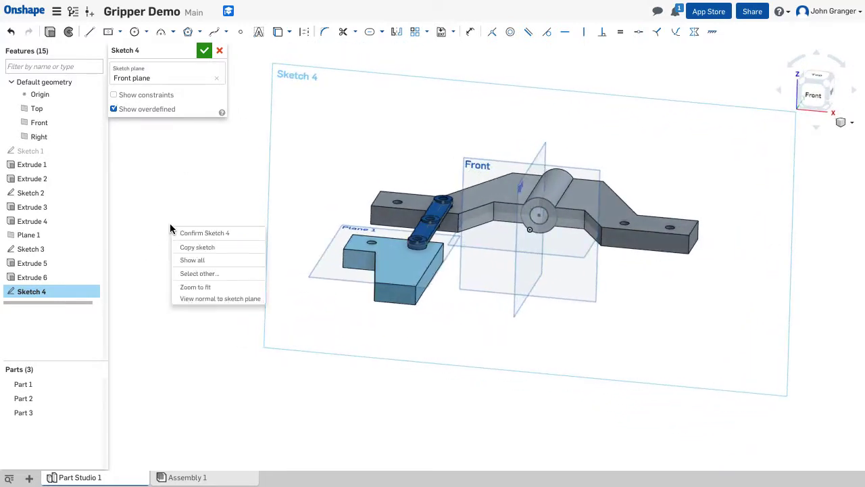
left_click(198, 299)
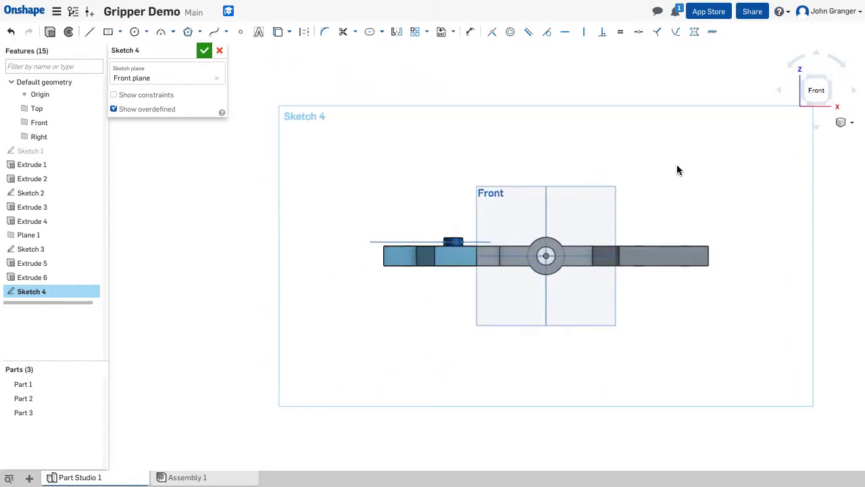
scroll(668, 169, "up", 3)
middle_click_drag(624, 255, 527, 158)
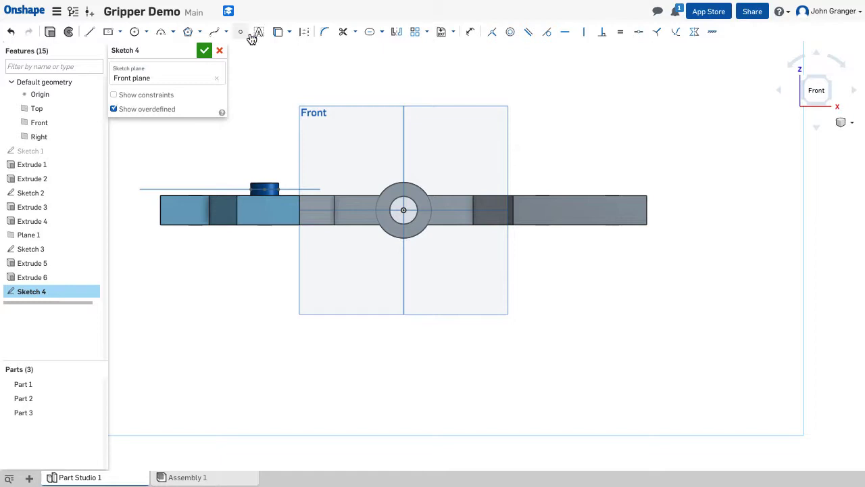
left_click(279, 32)
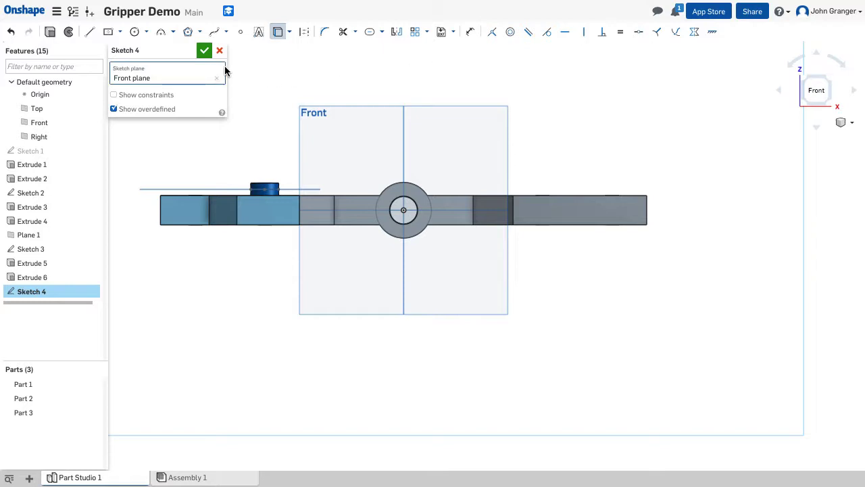
Draw a center-point rectangle at the origin dimensioned 75 wide by 39 high.
left_click(120, 32)
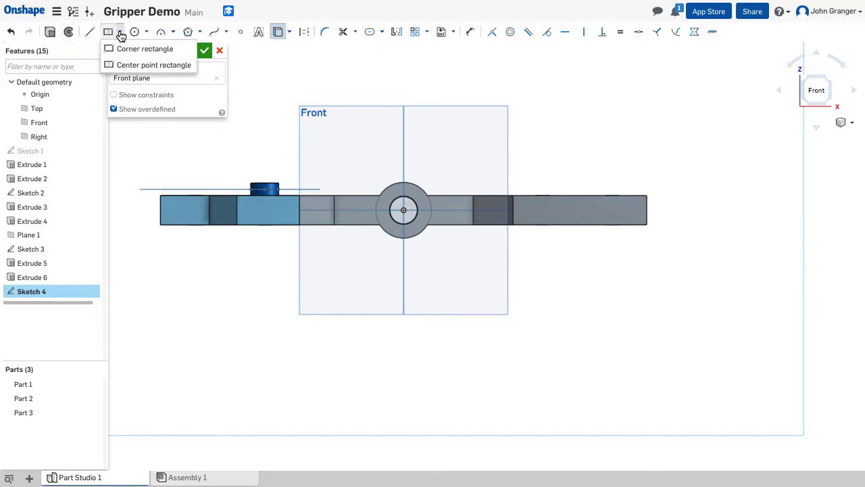
left_click(126, 66)
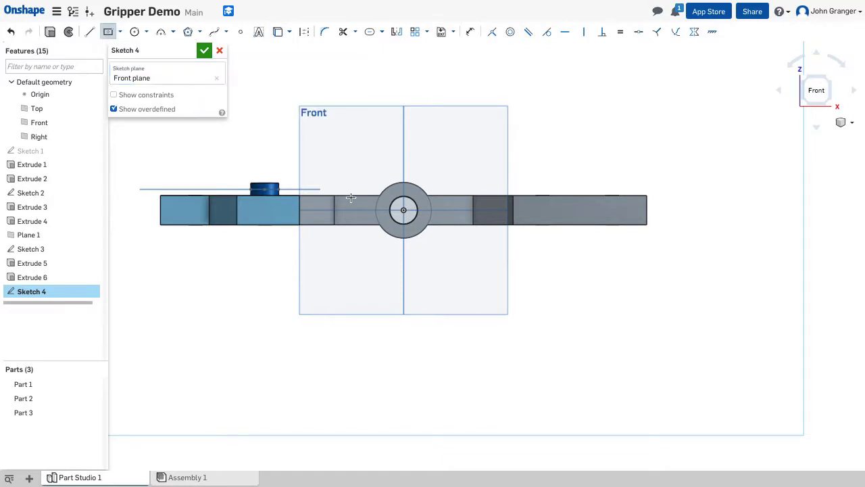
left_click(404, 210)
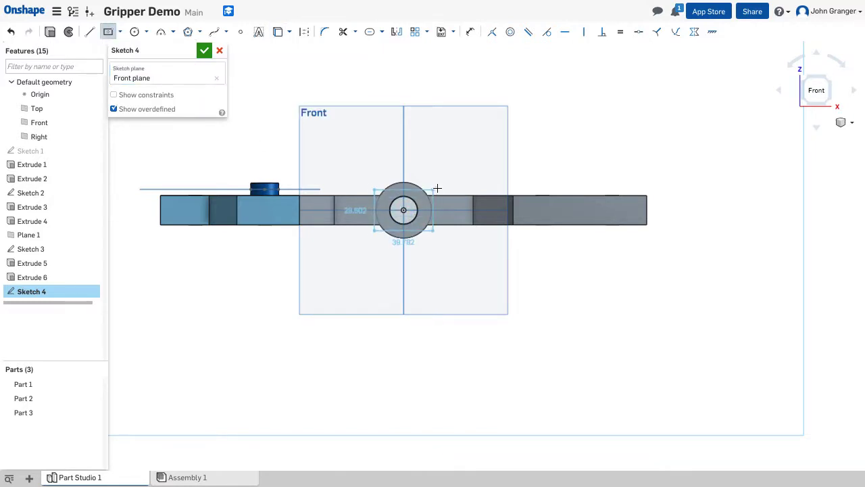
left_click(471, 168)
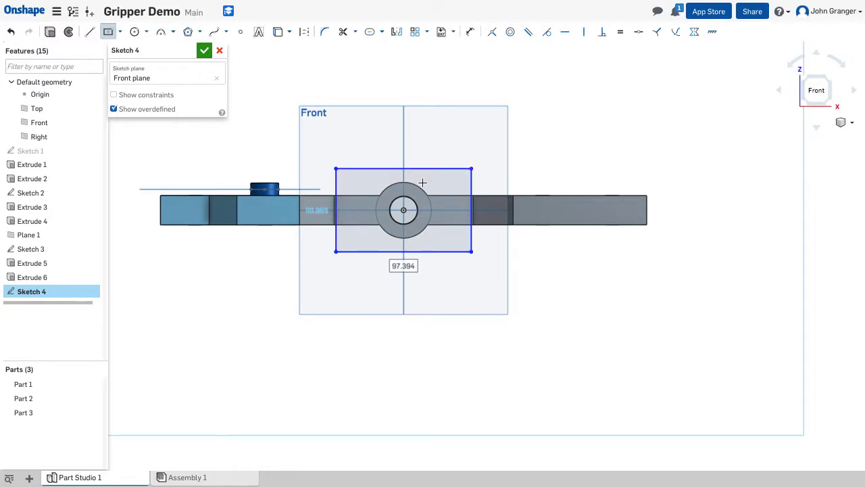
type("75")
key("Return")
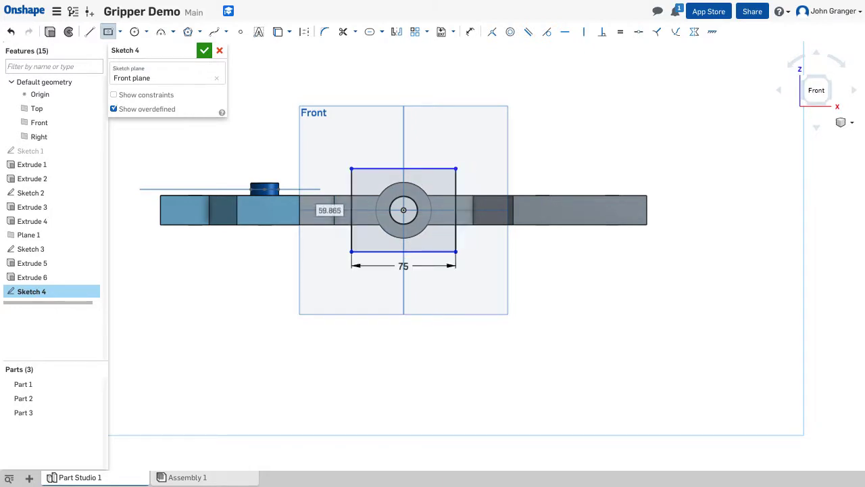
left_click(330, 210)
type("35")
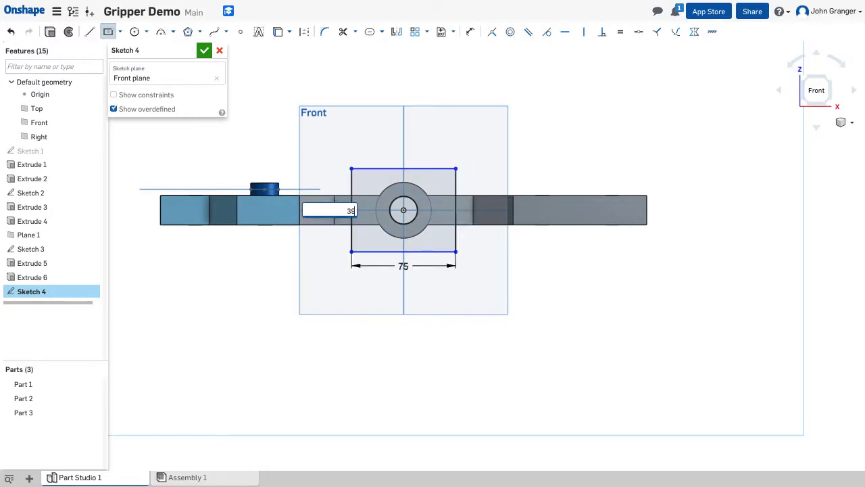
key("Return")
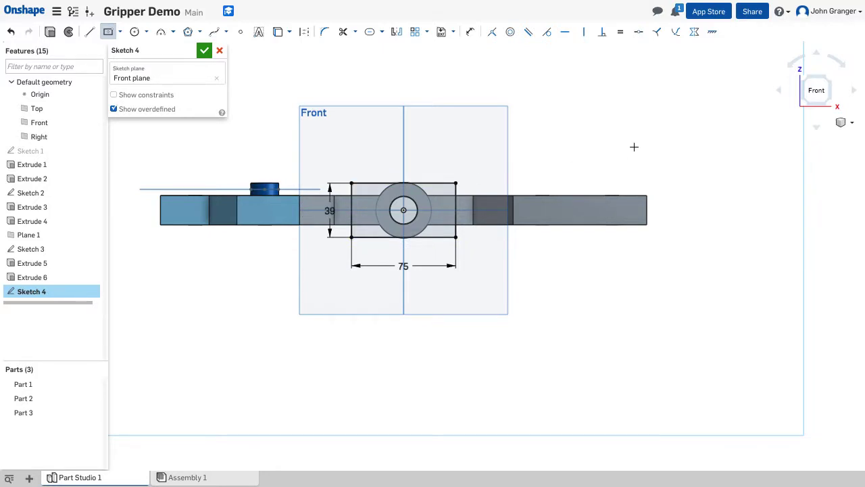
Confirm Sketch 4 and orbit the model to inspect the rectangle.
mouse_move(634, 147)
right_mouse_down()
mouse_move(611, 155)
mouse_move(611, 167)
right_mouse_up()
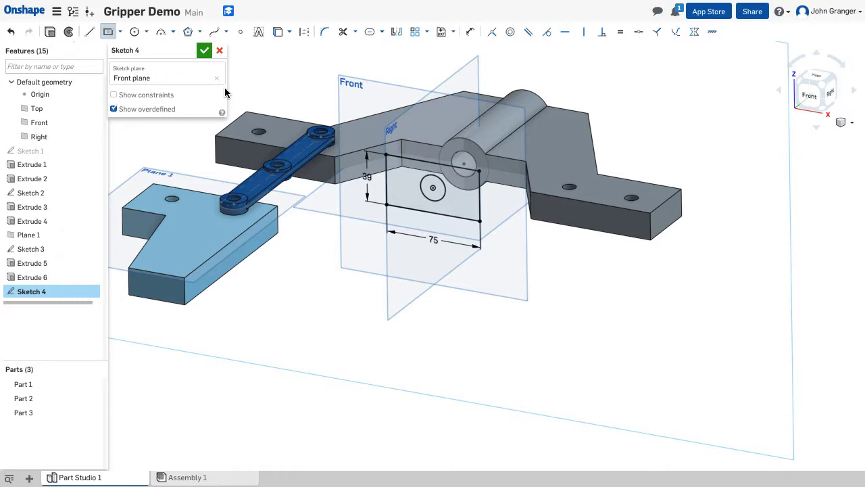
left_click(204, 53)
mouse_move(350, 322)
right_mouse_down()
mouse_move(331, 308)
mouse_move(334, 324)
right_mouse_up()
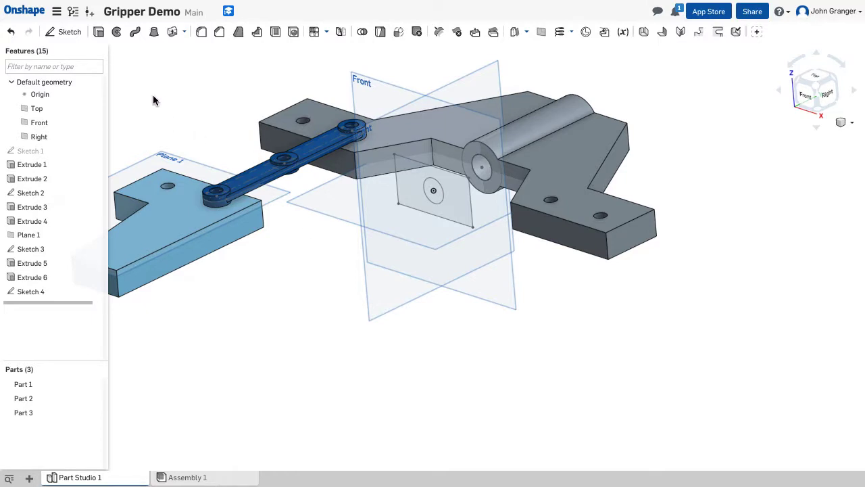
Extrude the Sketch 4 circle and rectangle regions 20 mm into a new solid block.
left_click(99, 32)
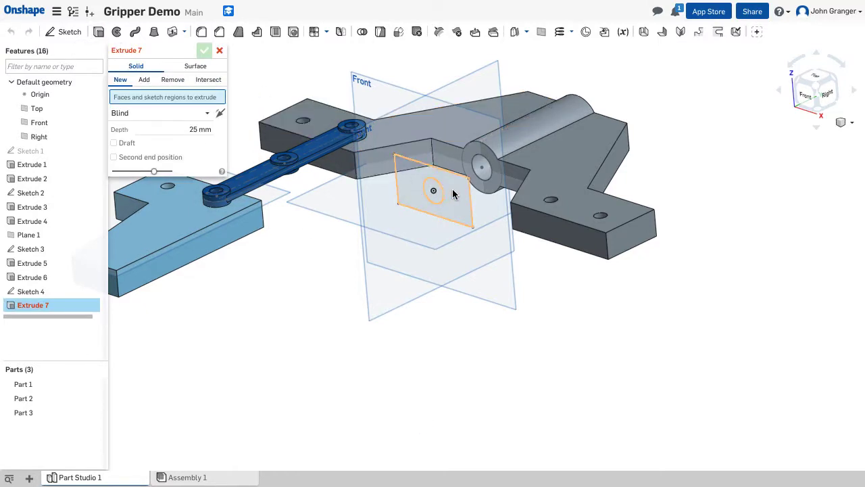
left_click(438, 191)
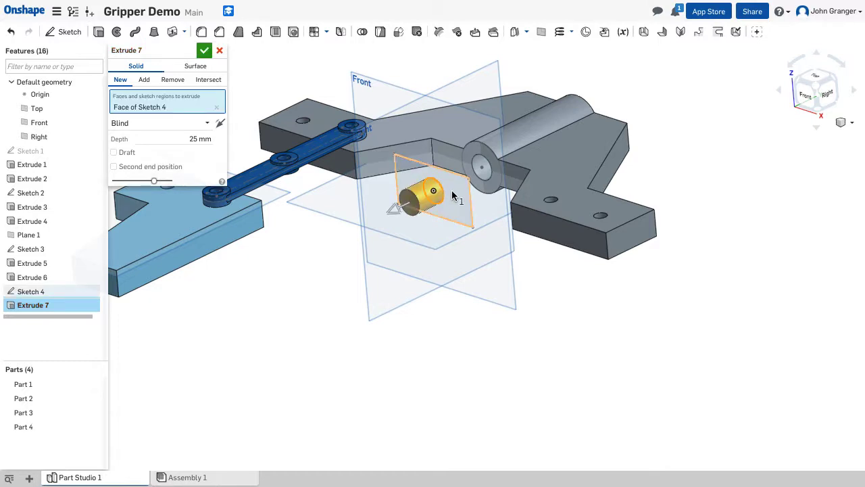
left_click(453, 196)
mouse_move(424, 295)
right_mouse_down()
mouse_move(456, 404)
mouse_move(436, 324)
mouse_move(444, 345)
right_mouse_up()
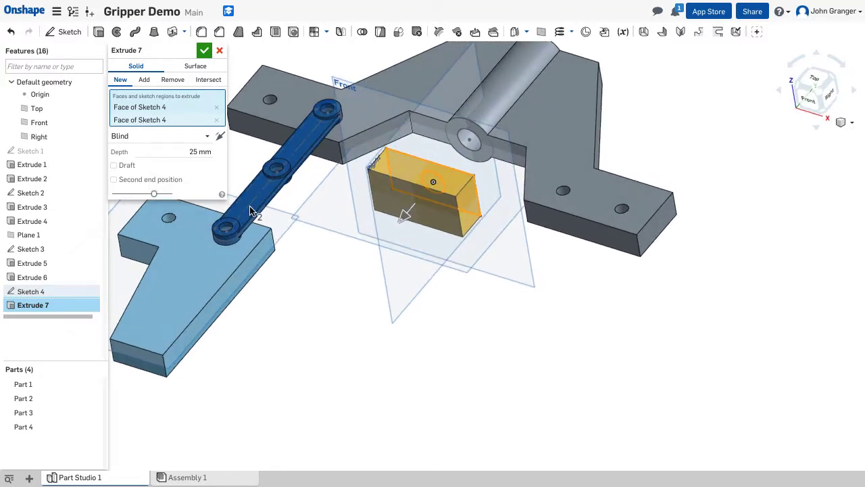
left_click(176, 149)
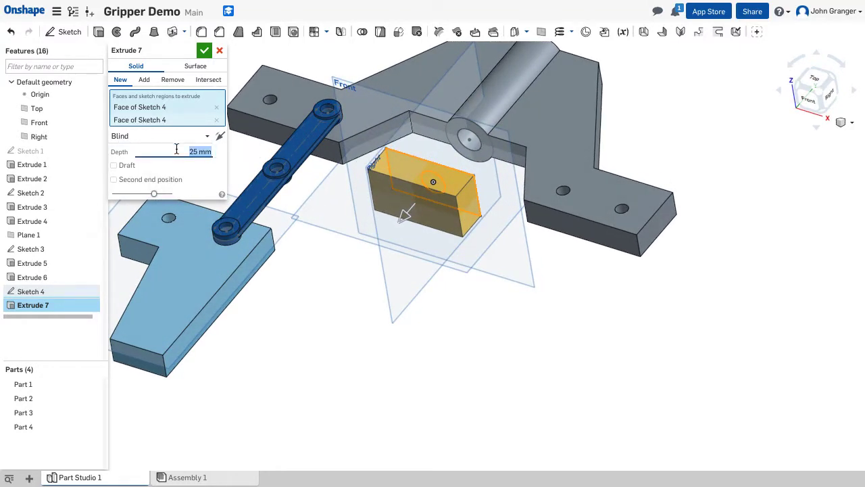
type("20")
key("Return")
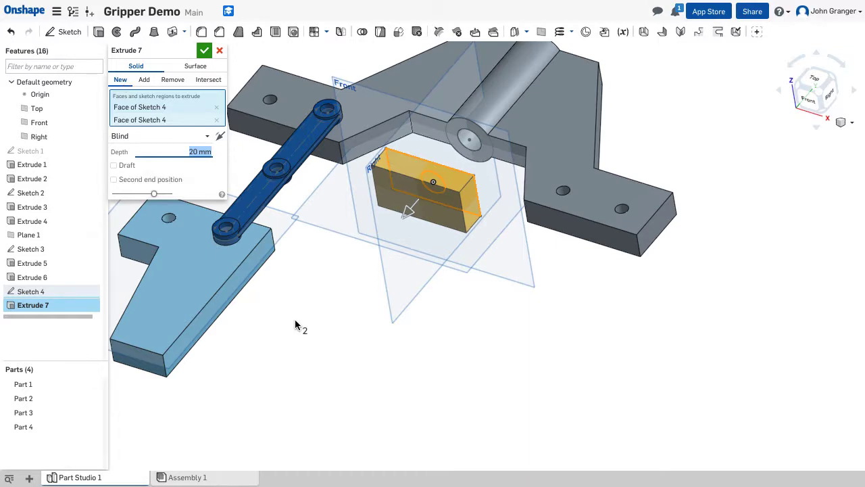
left_click(205, 52)
mouse_move(570, 327)
right_mouse_down()
mouse_move(567, 311)
mouse_move(519, 323)
mouse_move(579, 314)
right_mouse_up()
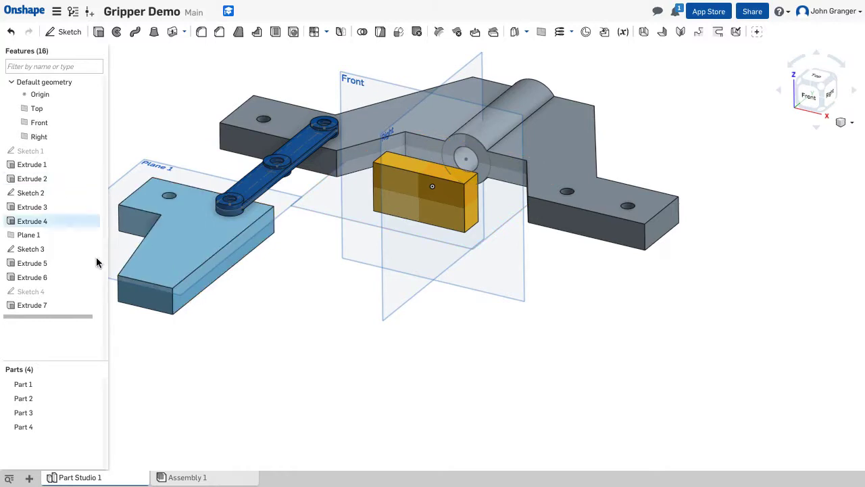
Start a second extrusion with its merge scope set to Part 4.
left_click(99, 34)
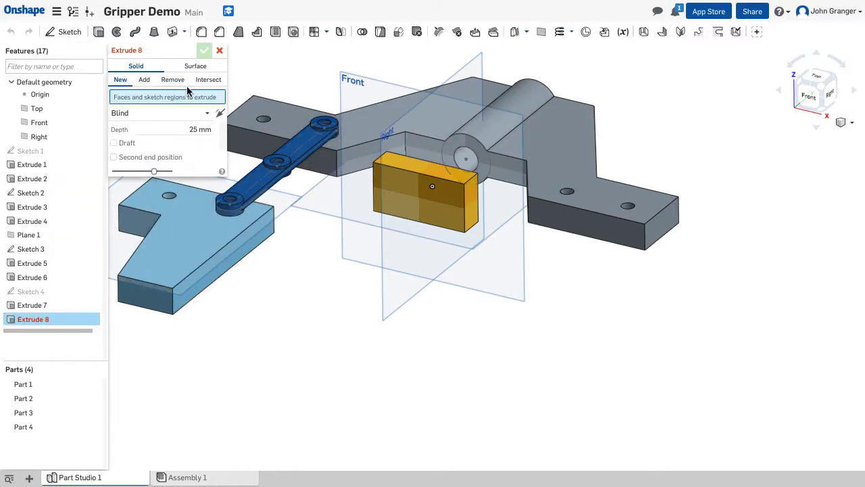
left_click(147, 86)
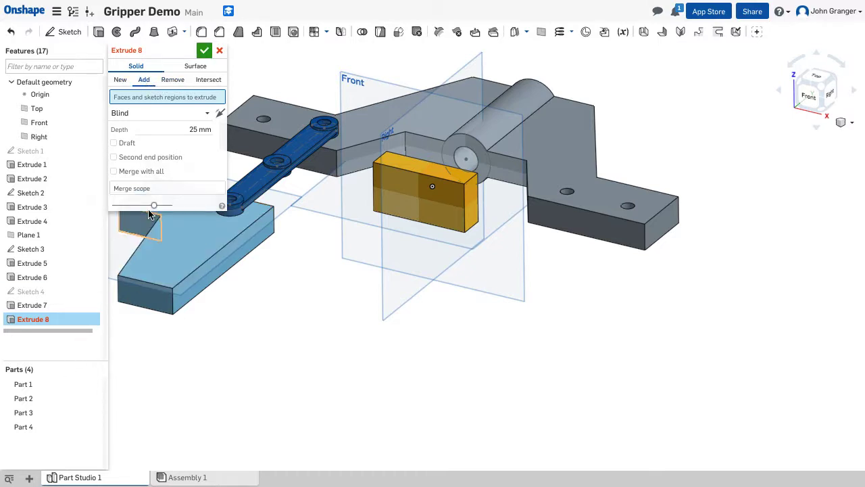
left_click(151, 189)
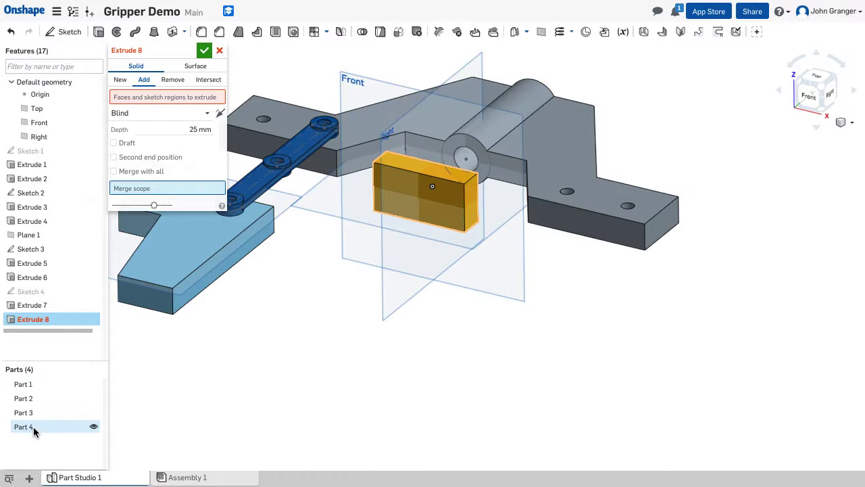
left_click(88, 430)
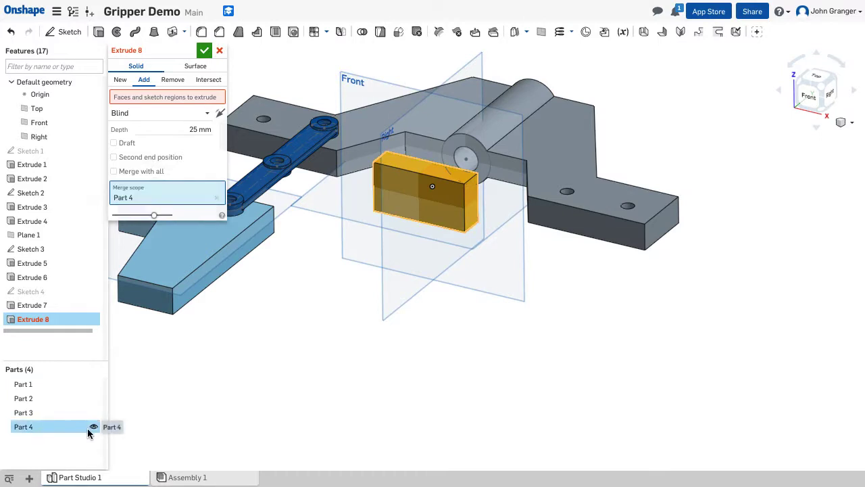
left_click(165, 95)
Show Sketch 4 again, select its circle, and flip the extrusion to run through the part.
right_click_drag(574, 283, 417, 313)
mouse_move(94, 293)
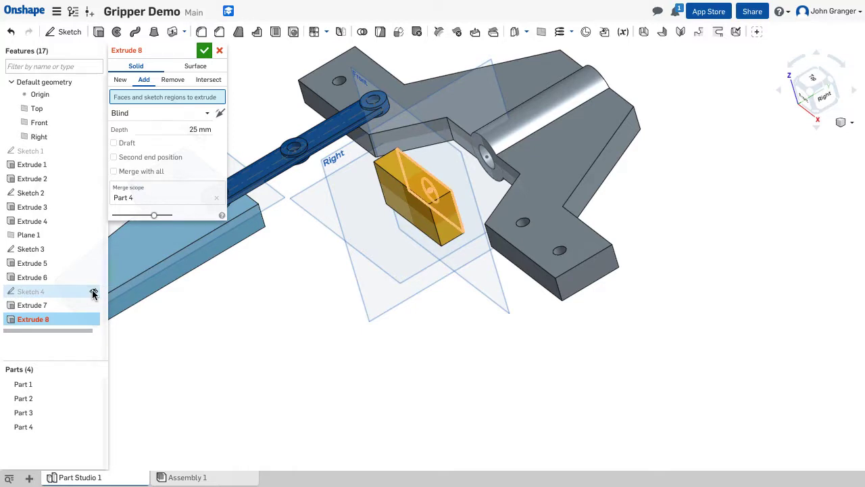
left_click(94, 292)
right_click_drag(356, 374, 316, 376)
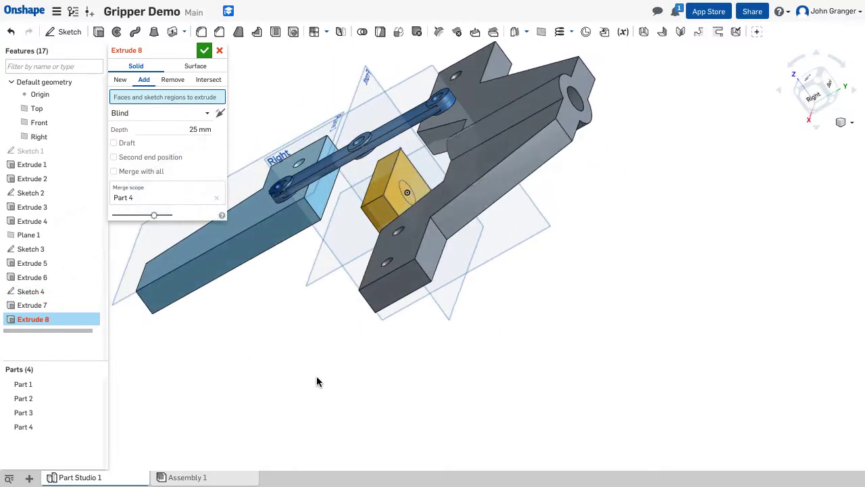
left_click(407, 192)
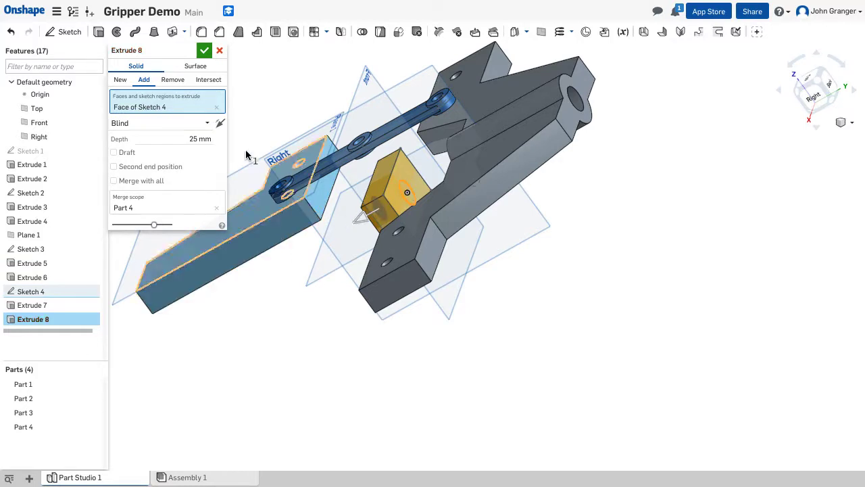
left_click(219, 122)
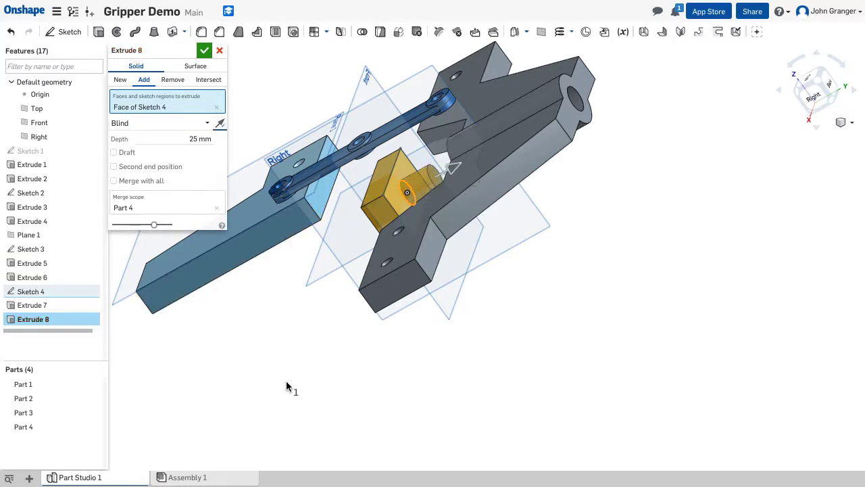
right_click_drag(286, 380, 317, 381)
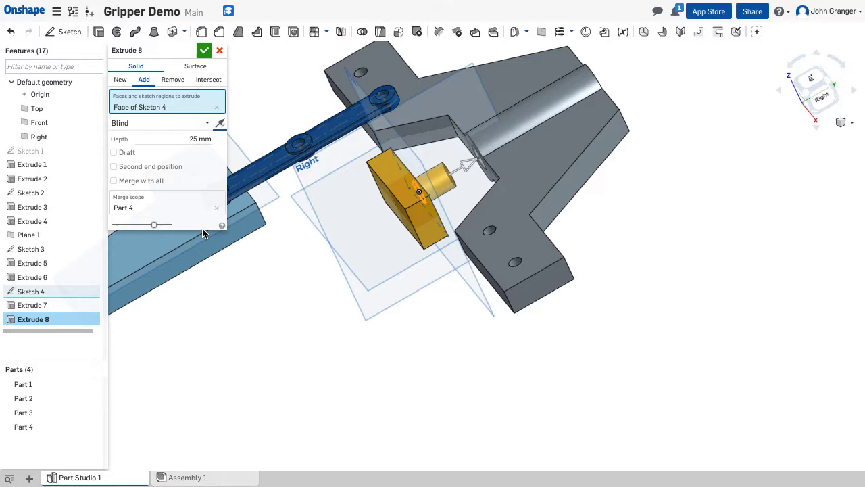
Set the shaft depth to 180 mm, accept Extrude 8, and return to isometric view.
left_click(172, 136)
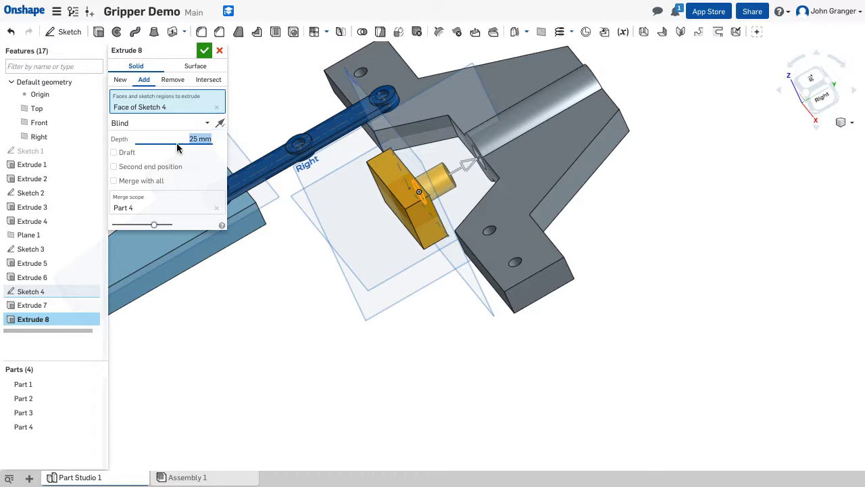
type("180")
key("Return")
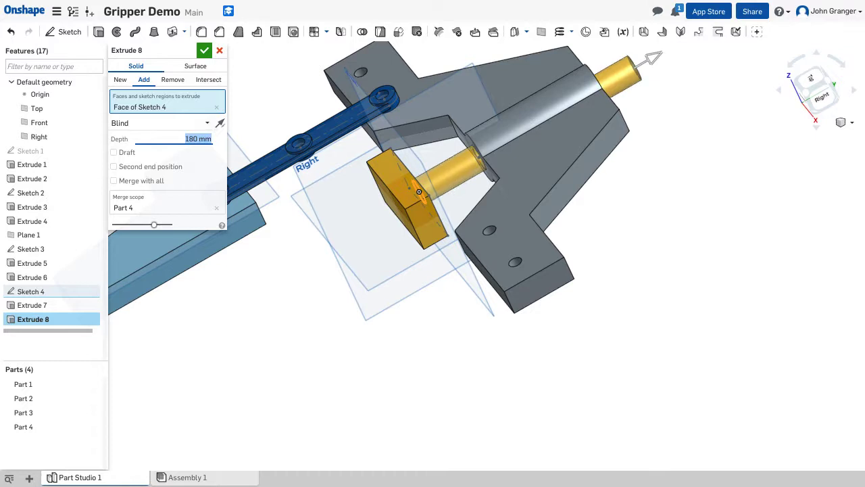
right_click_drag(278, 338, 299, 310)
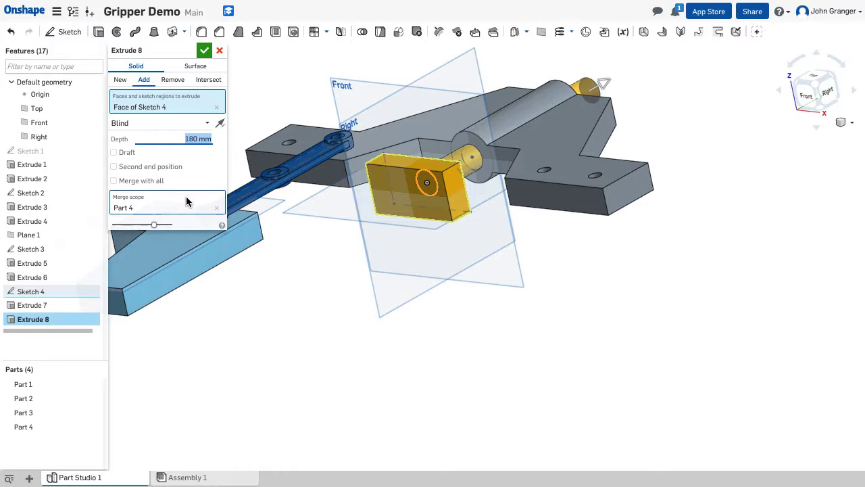
left_click(204, 52)
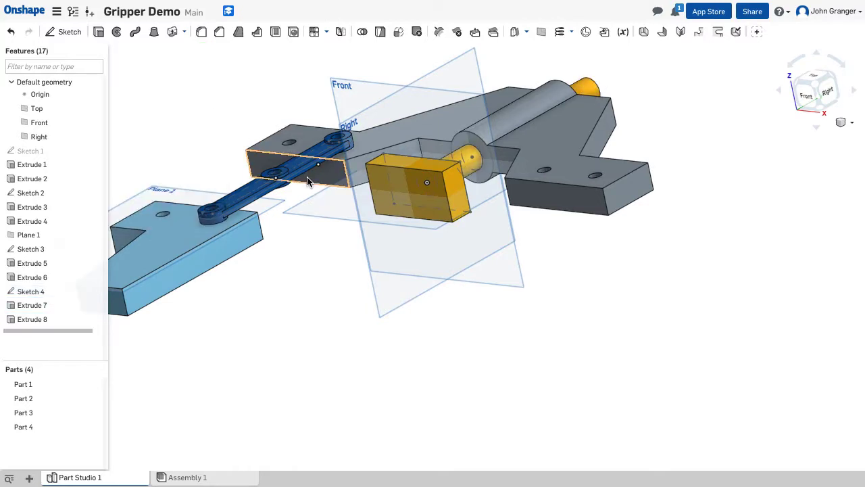
key("shift+7")
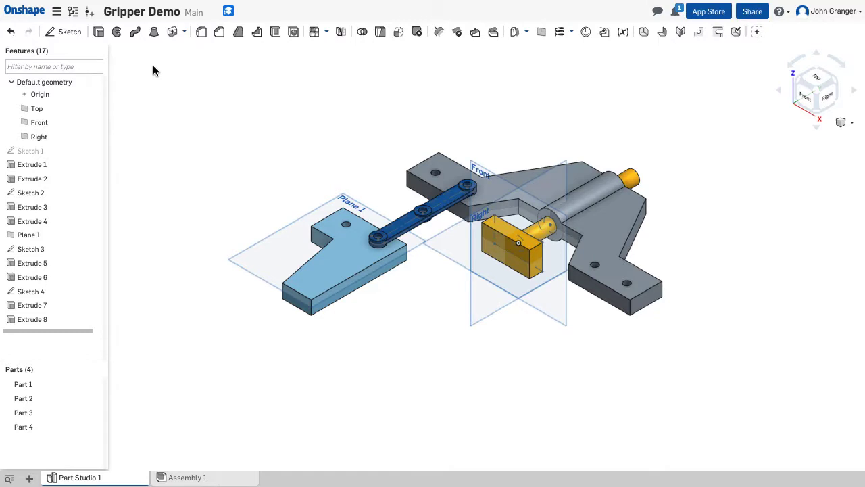
Start Sketch 5 on the yellow block's top face, choose Center point circle, and view it normal.
left_click(68, 32)
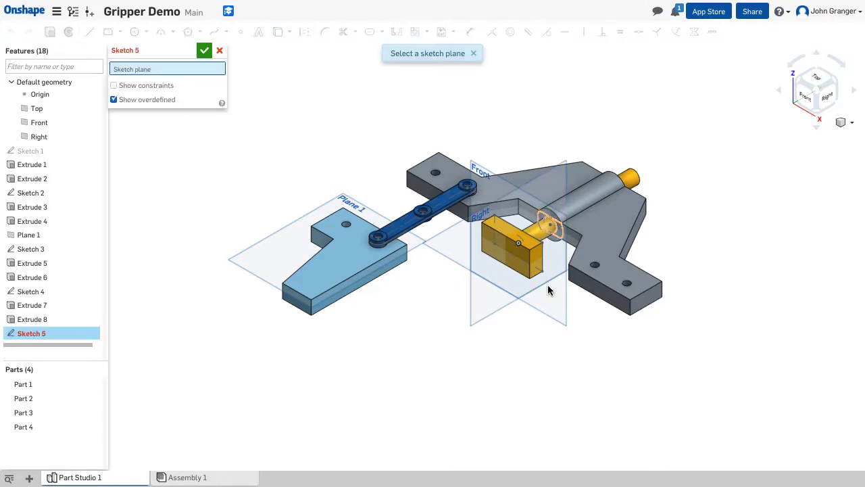
scroll(530, 323, "up", 2)
scroll(529, 330, "up", 1)
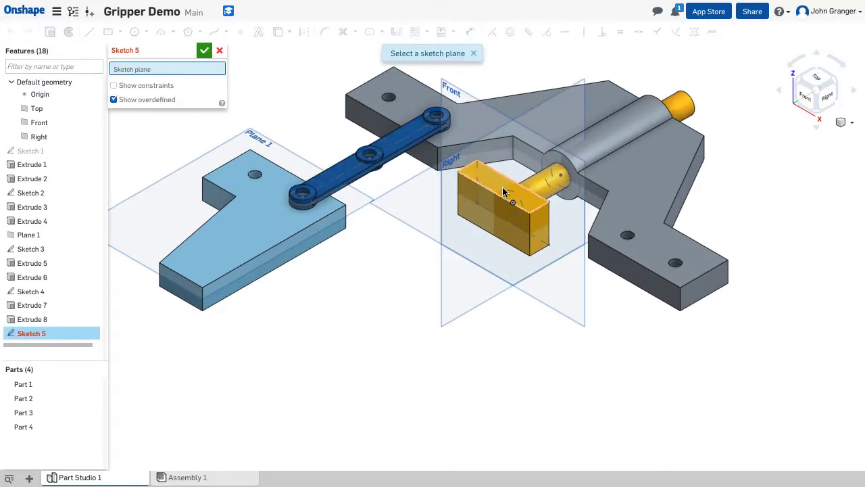
left_click(504, 185)
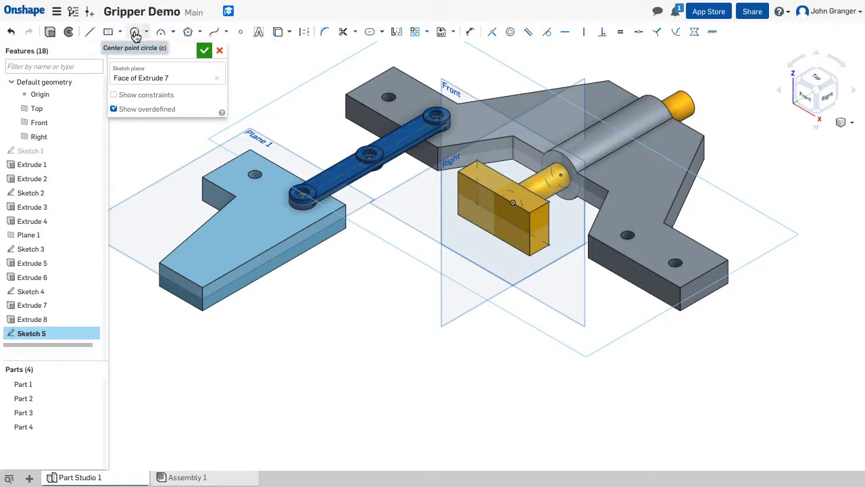
left_click(136, 34)
key("n")
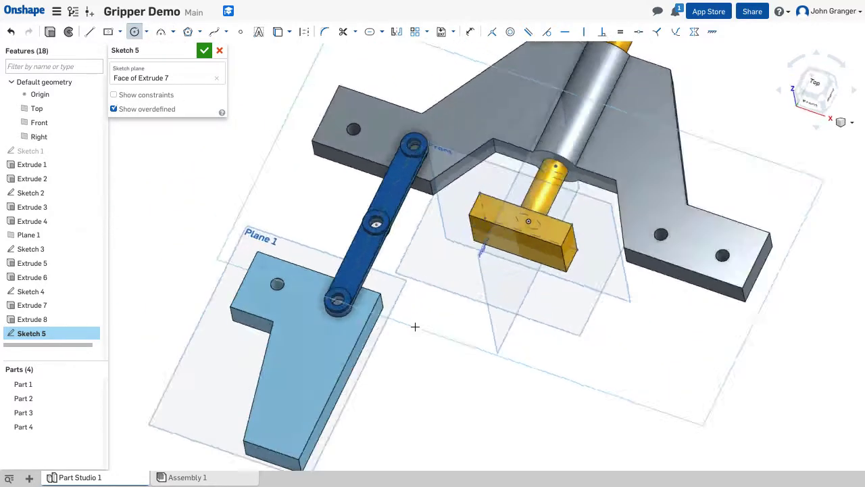
scroll(591, 247, "up", 4)
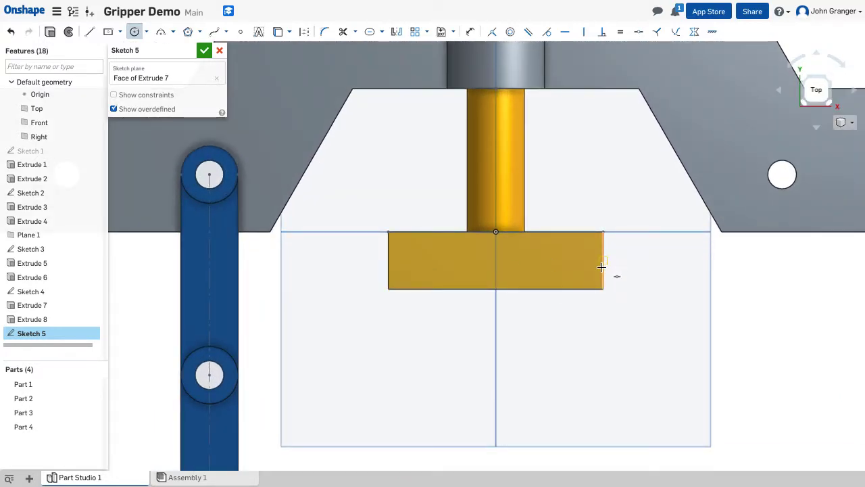
Draw two circles on the block's centreline, one near the right end and one near the left.
left_click(603, 260)
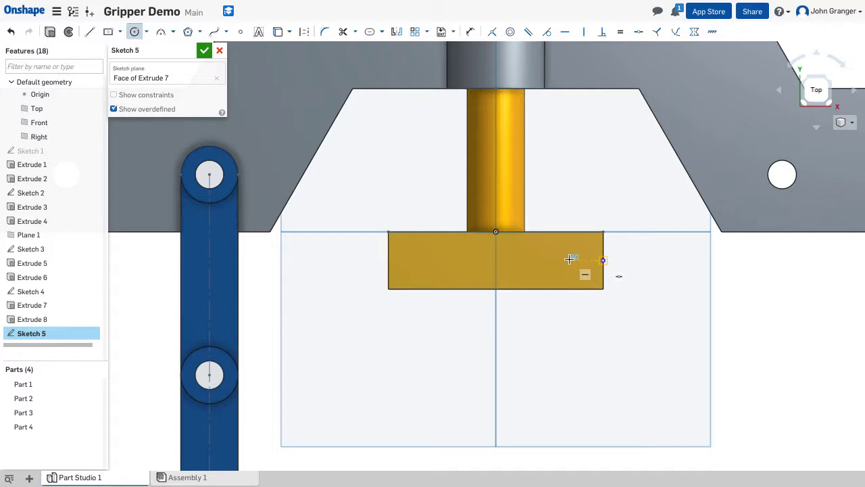
left_click(569, 259)
left_click(581, 260)
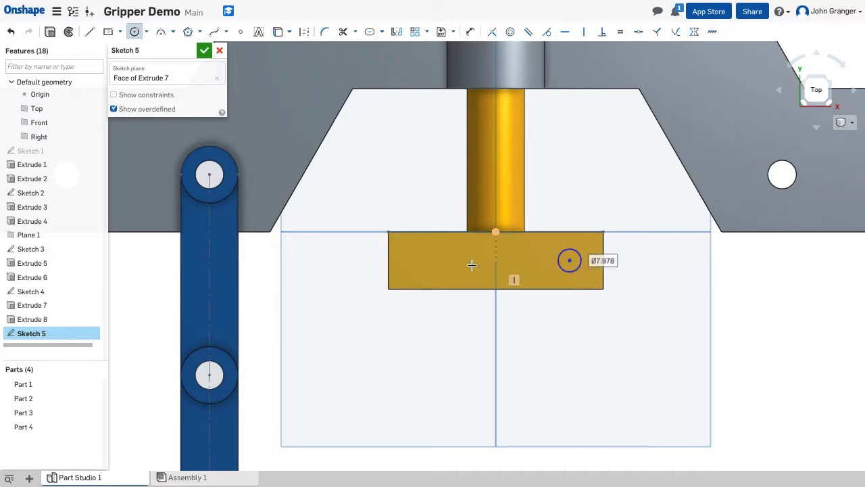
left_click(390, 260)
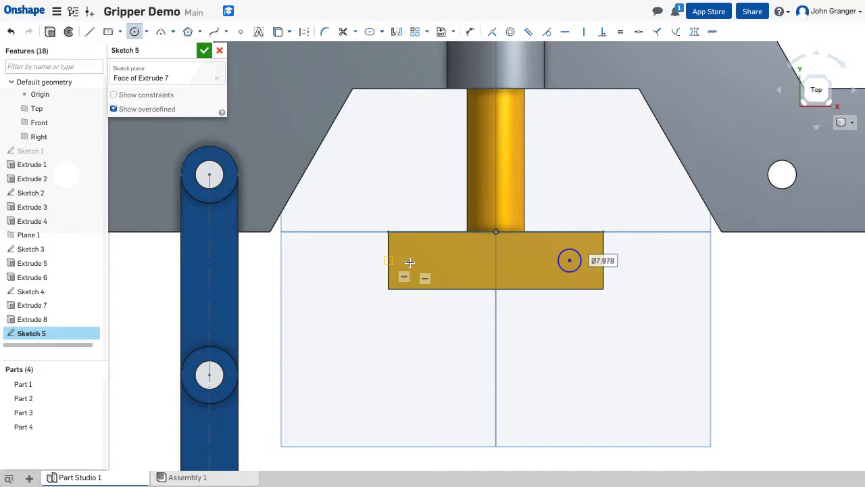
left_click(418, 260)
left_click(429, 260)
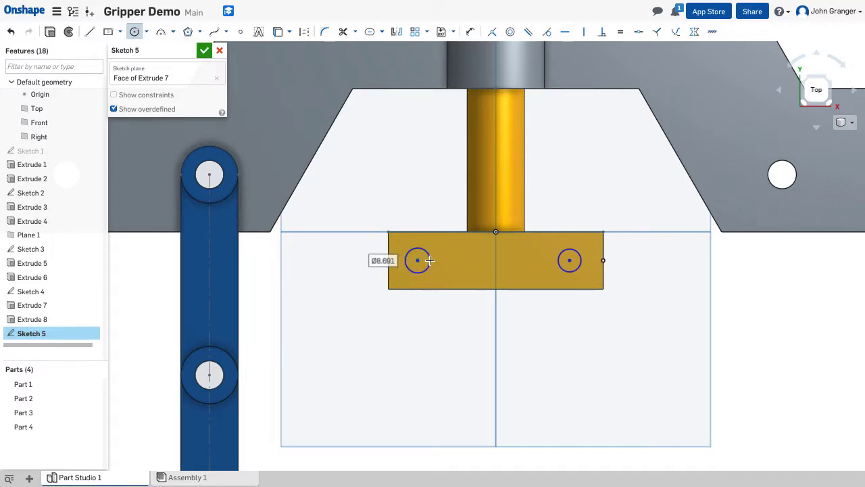
left_click(277, 31)
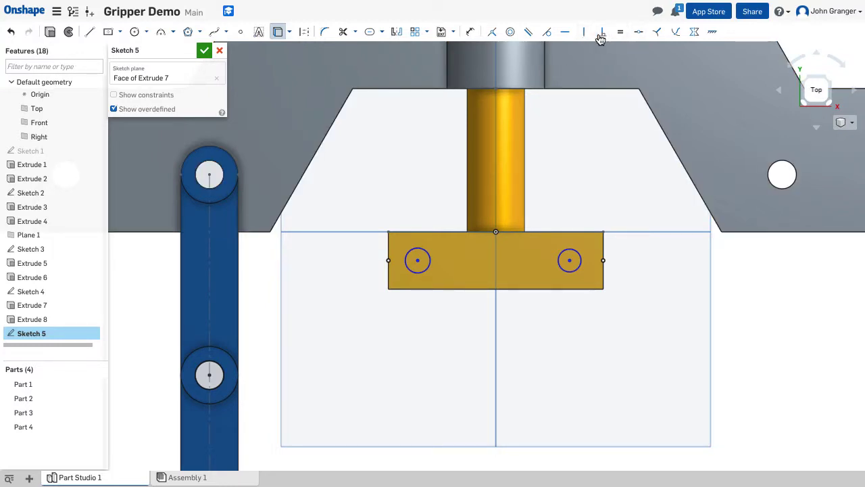
Use Equal constraints to make both circles match the link's 10 mm hole.
left_click(621, 36)
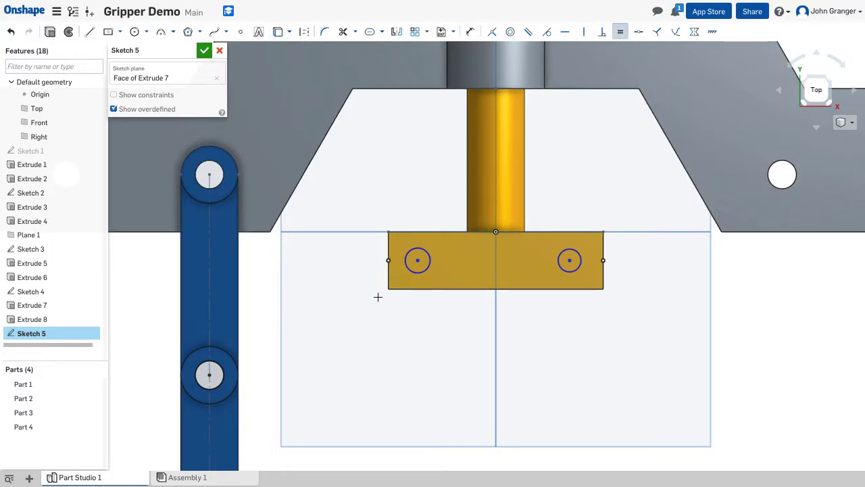
left_click(223, 367)
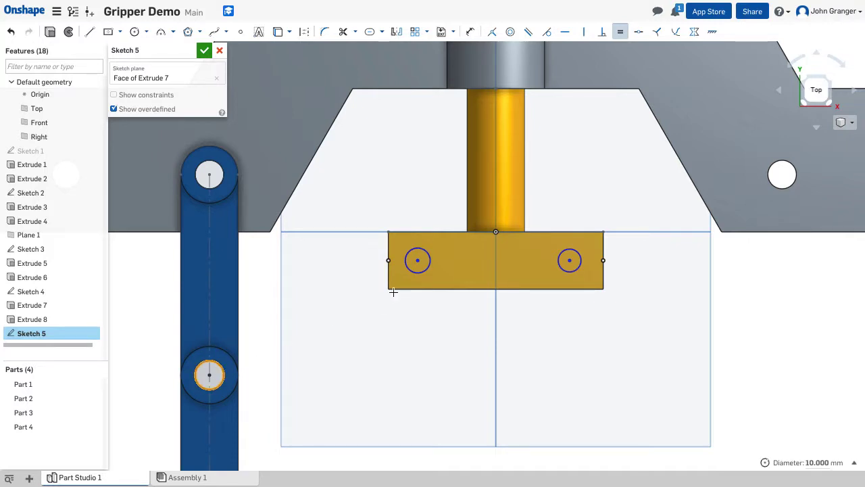
left_click(415, 271)
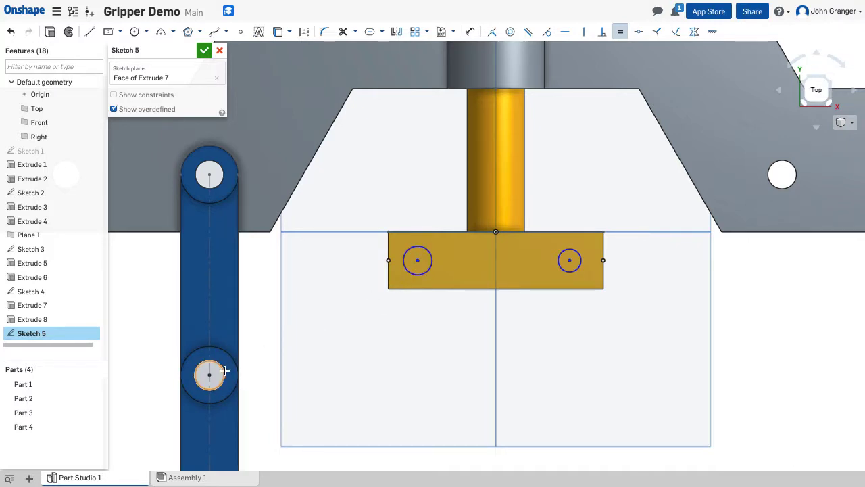
left_click(561, 265)
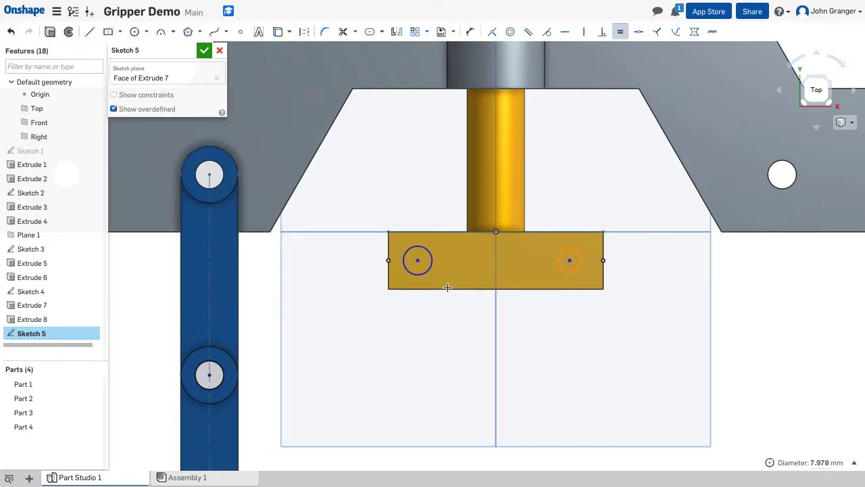
left_click(221, 367)
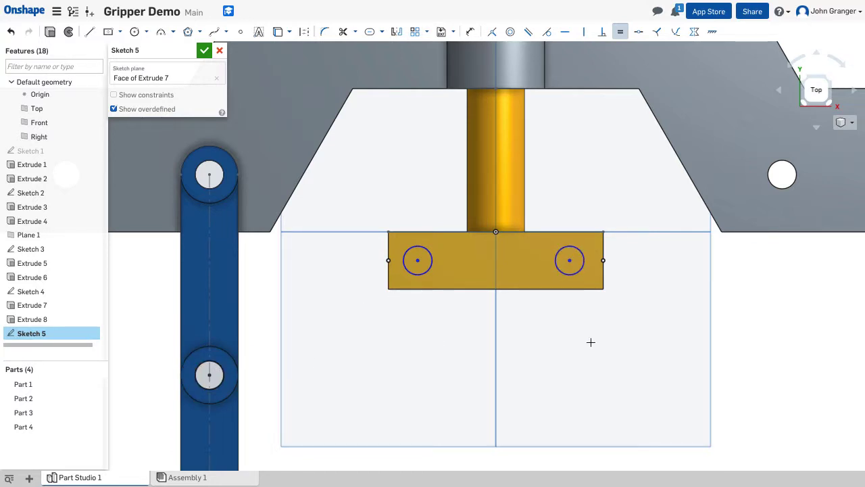
Exit the Equal tool and verify both circles measure 10 mm in diameter.
right_click(745, 333)
left_click(760, 343)
left_click(584, 264)
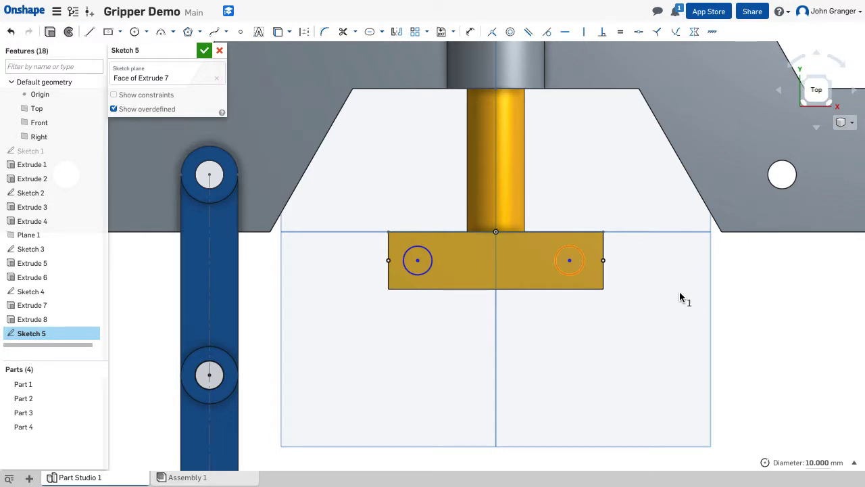
left_click(430, 269)
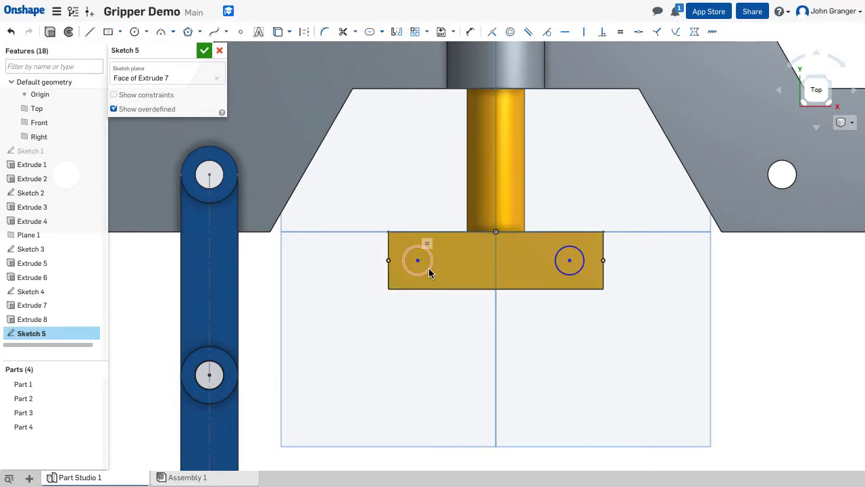
left_click(751, 292)
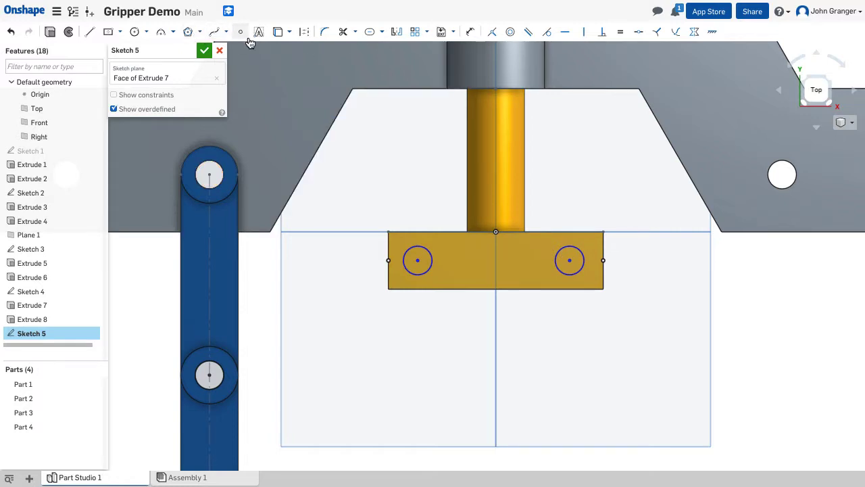
Dimension each circle center 10 mm from its nearest block end, then close Sketch 5.
left_click(470, 31)
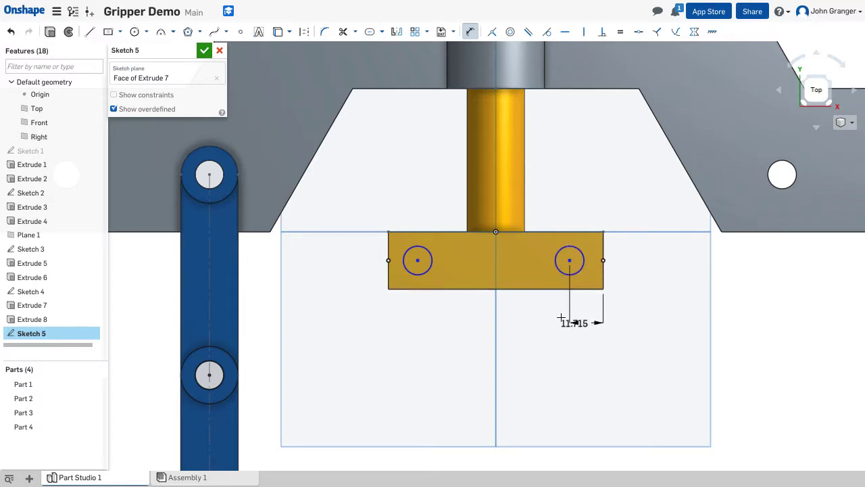
left_click(541, 311)
type("10")
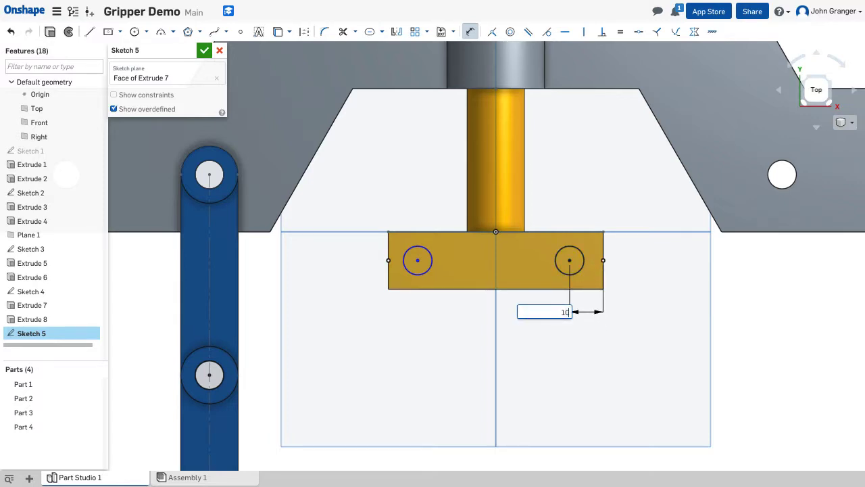
key("Return")
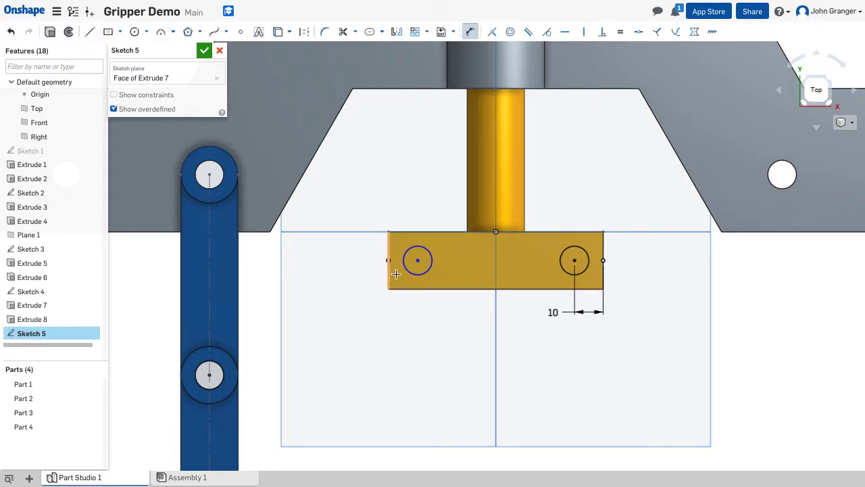
left_click(417, 260)
left_click(388, 274)
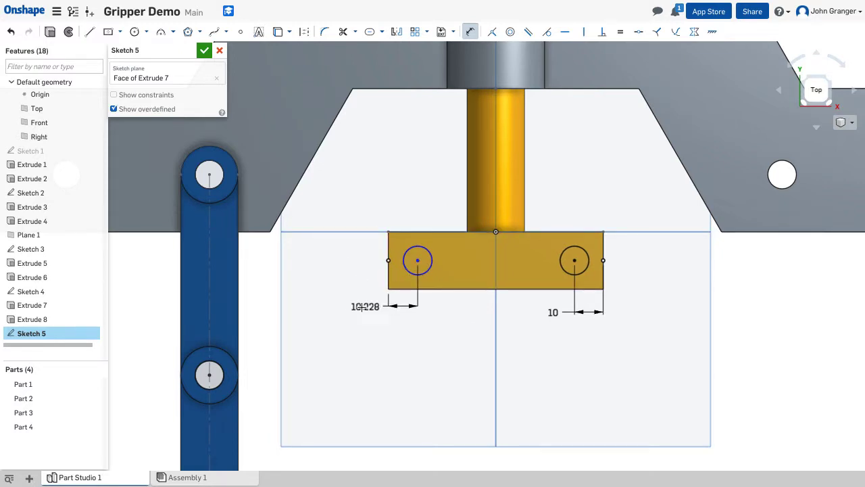
left_click(356, 309)
type("10")
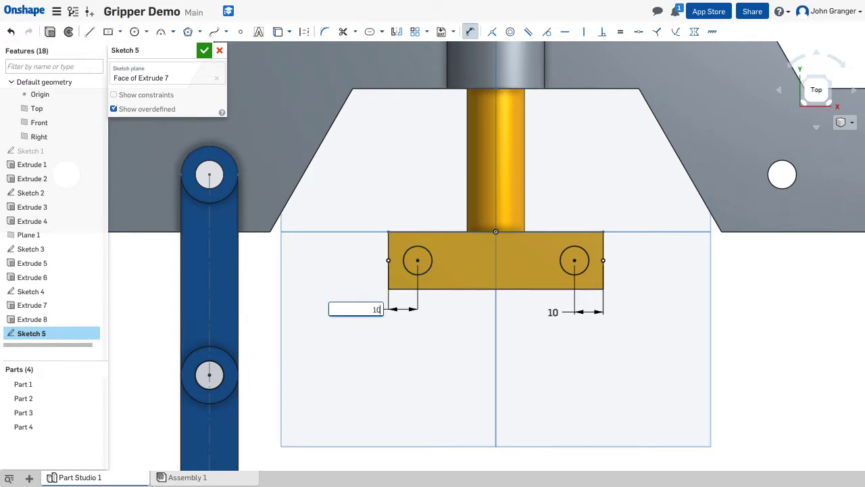
key("Return")
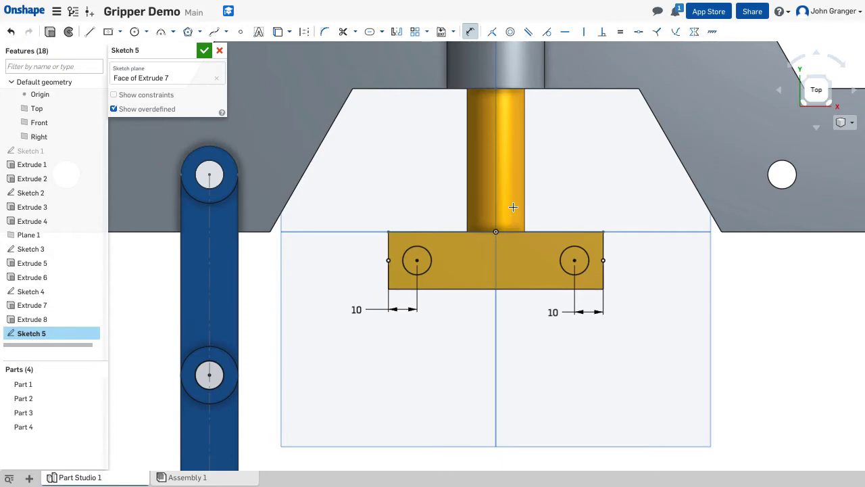
left_click(204, 50)
Switch to isometric view and select both Sketch 5 circles for a new extrude.
right_click(763, 324)
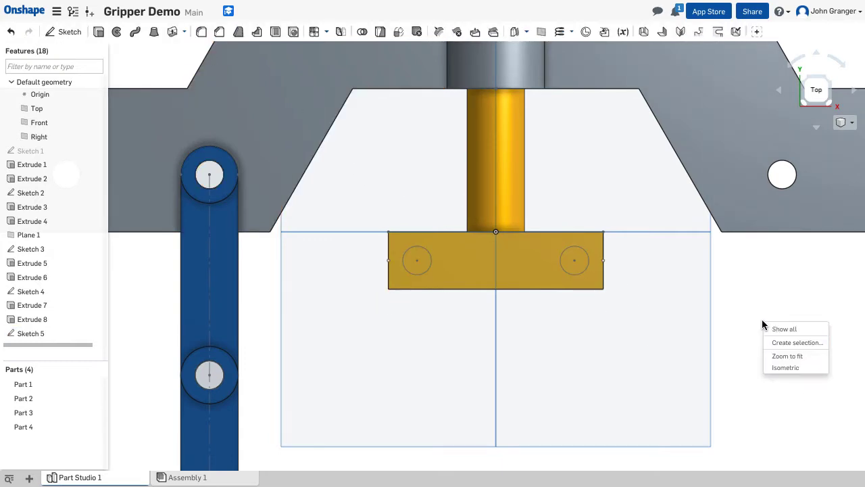
left_click(786, 368)
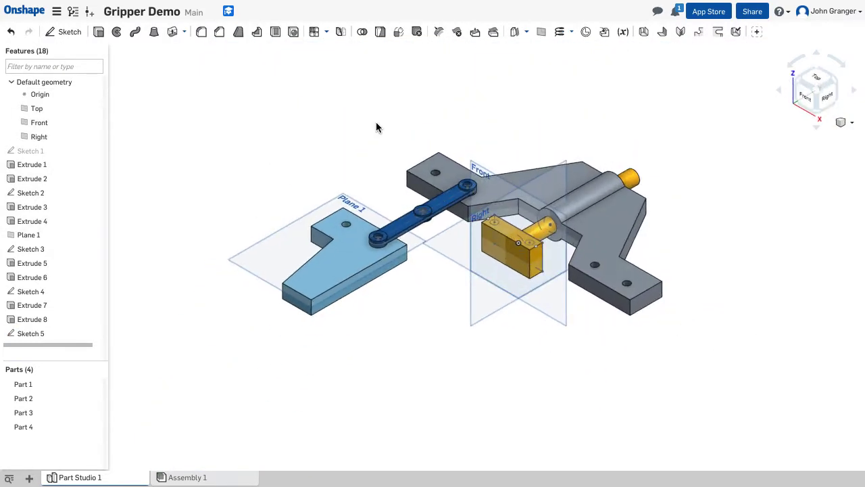
left_click(99, 31)
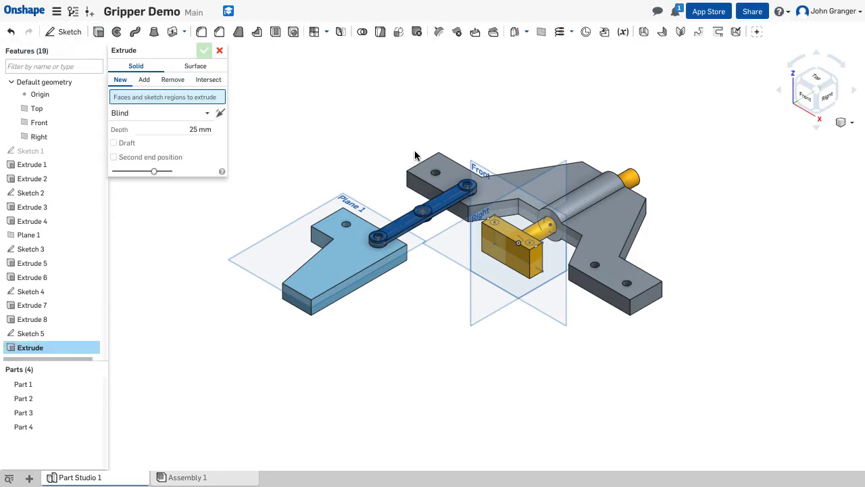
scroll(415, 156, "up", 5)
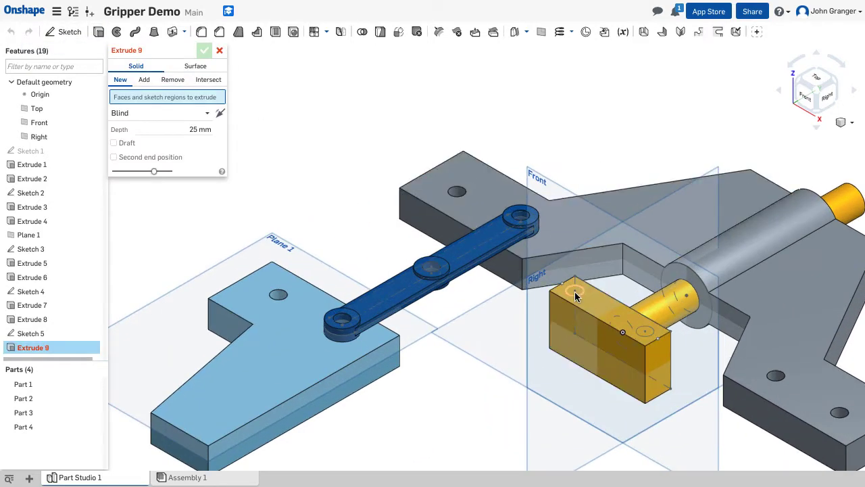
left_click(576, 296)
left_click(646, 331)
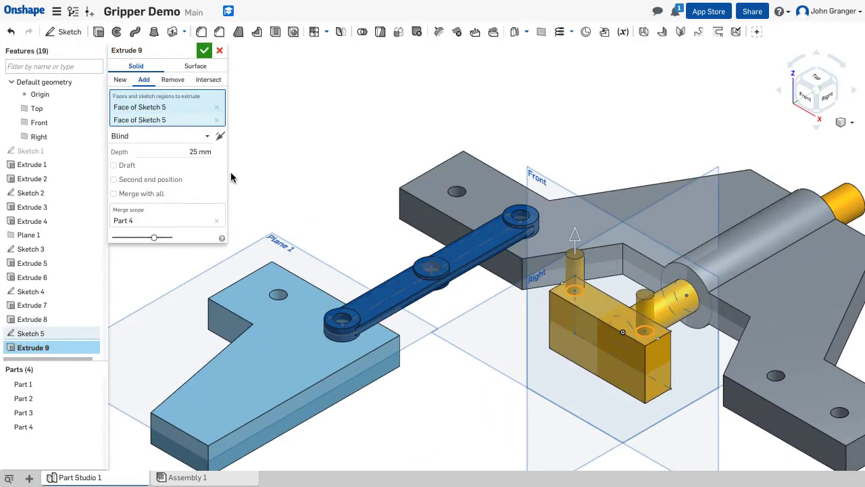
Set the extrude to Remove, Through all, accept Extrude 9, and refit the isometric view.
left_click(173, 82)
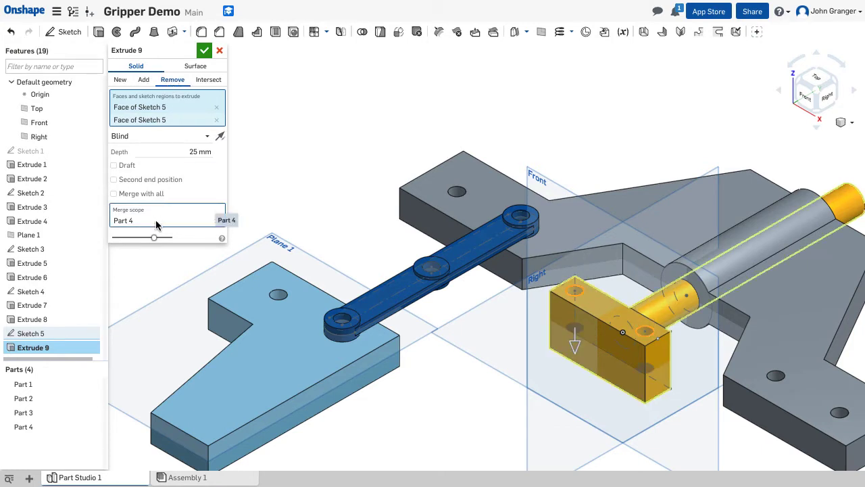
left_click(146, 136)
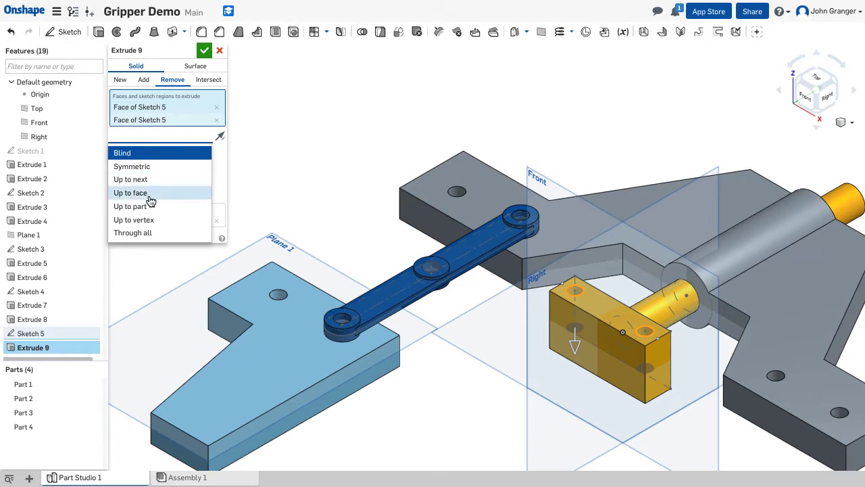
left_click(135, 233)
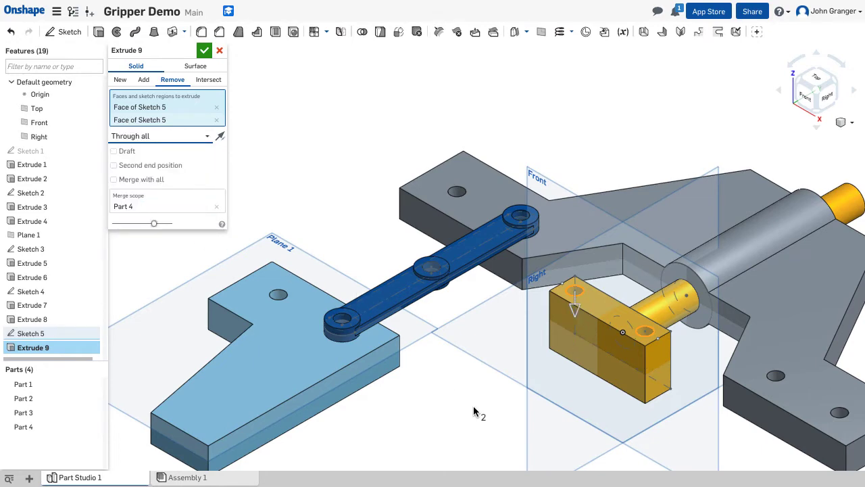
right_click_drag(473, 405, 456, 413)
left_click(204, 50)
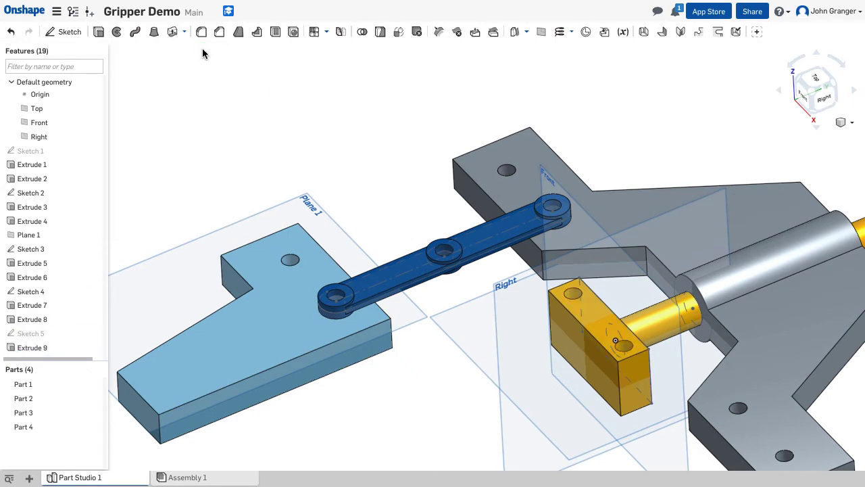
key("shift+7")
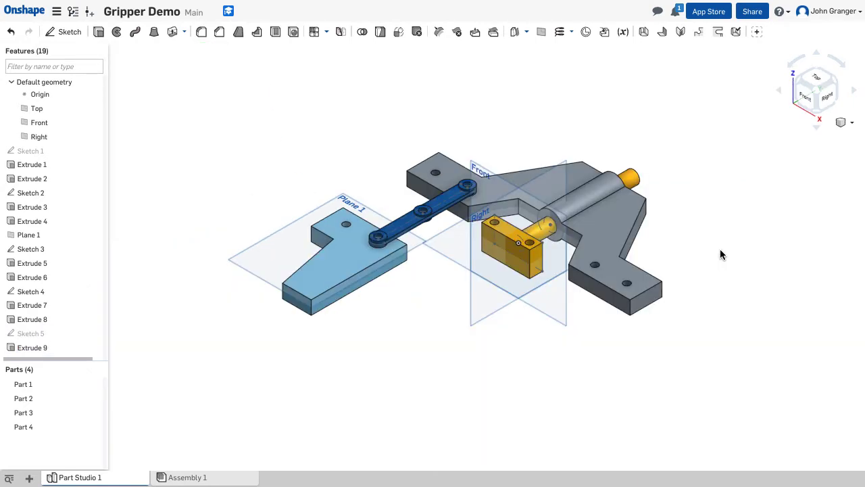